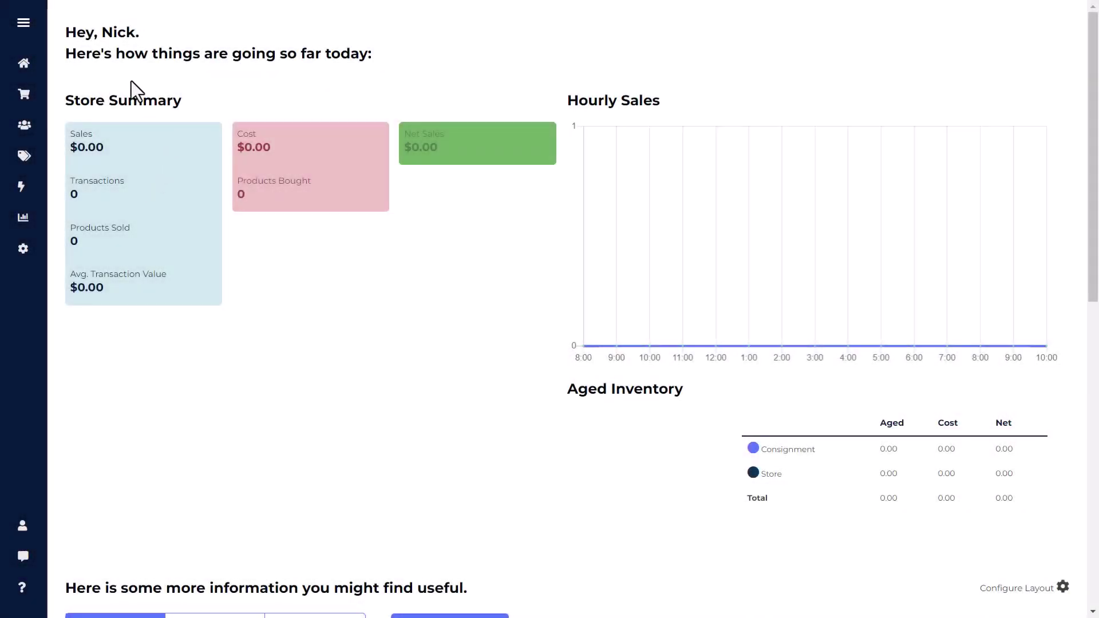
Open the active Consignors list from the Accounts menu in the sidebar.
{"action": "mouse_move", "coordinate": [26, 123]}
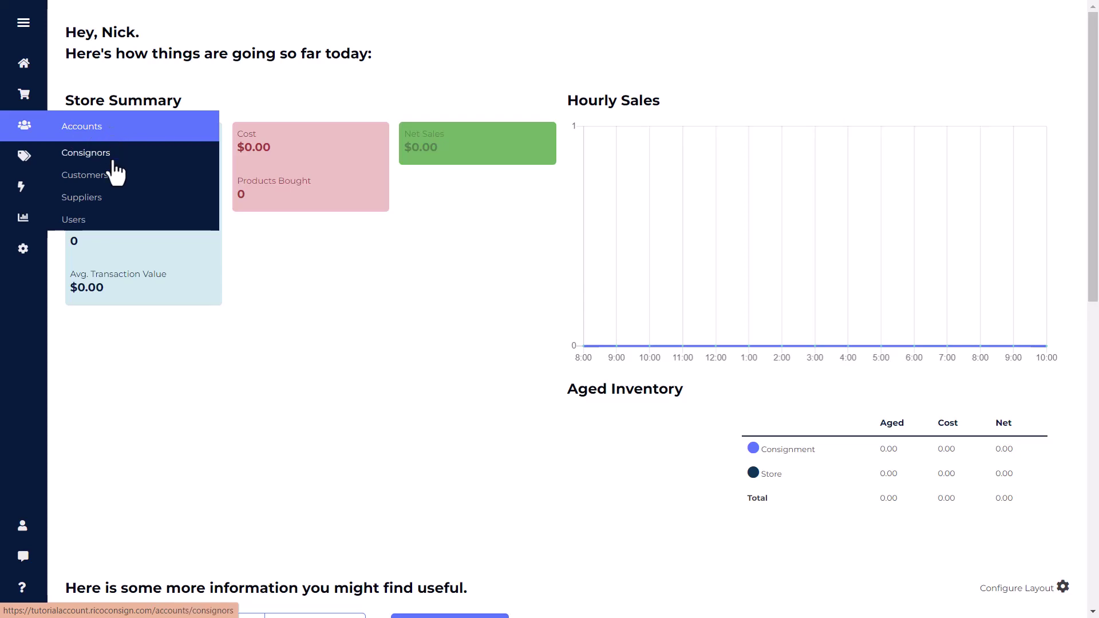
{"action": "left_click", "coordinate": [75, 156]}
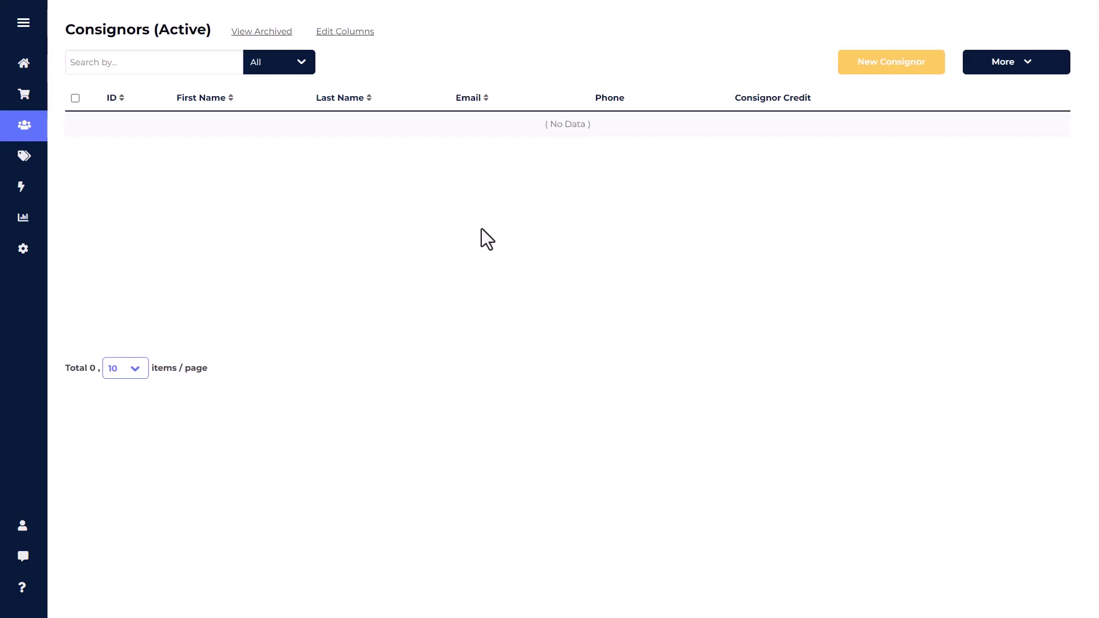
Start a blank New Consignor form and scroll it down slightly.
{"action": "left_click", "coordinate": [846, 69]}
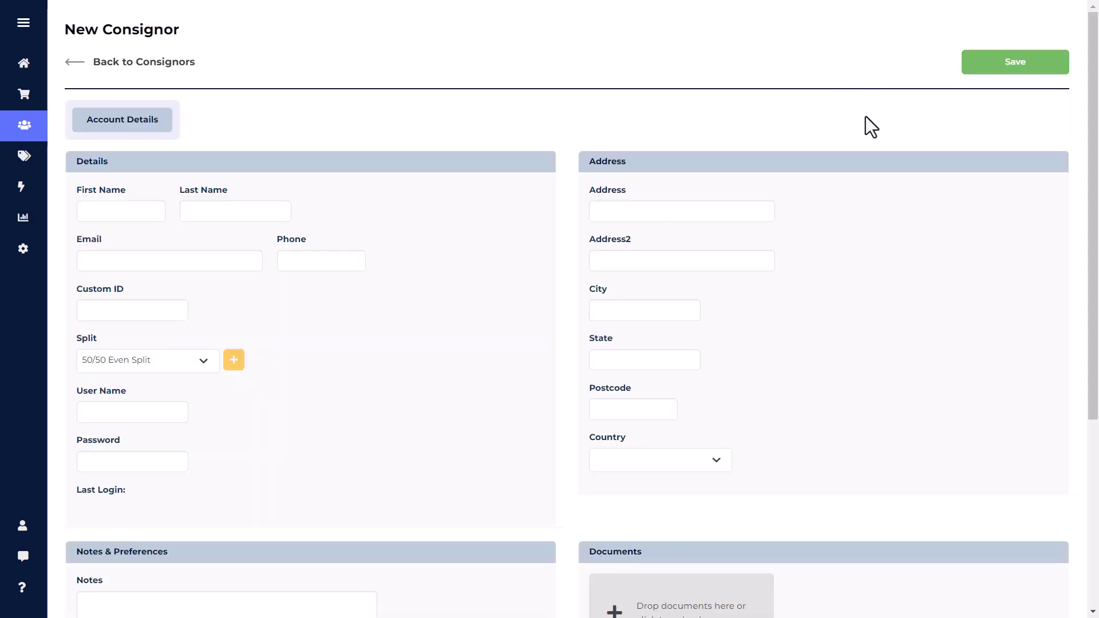
{"action": "left_click_drag", "start_coordinate": [1097, 115], "coordinate": [1096, 158]}
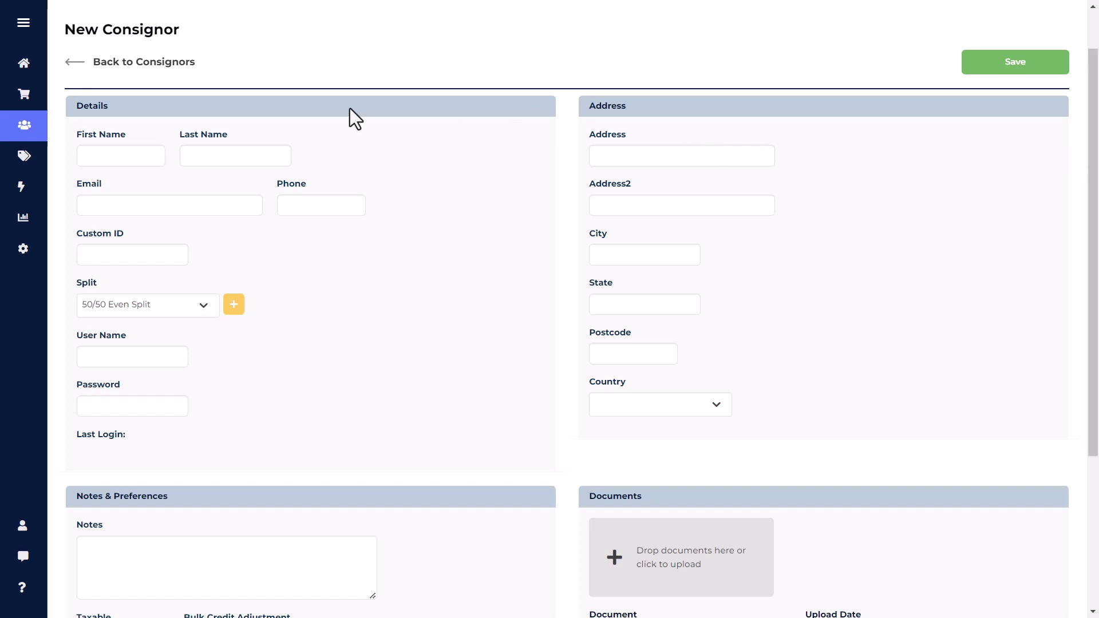
Enter the consignor's first name, last name, e-mail address and phone number in the form.
{"action": "left_click", "coordinate": [117, 152]}
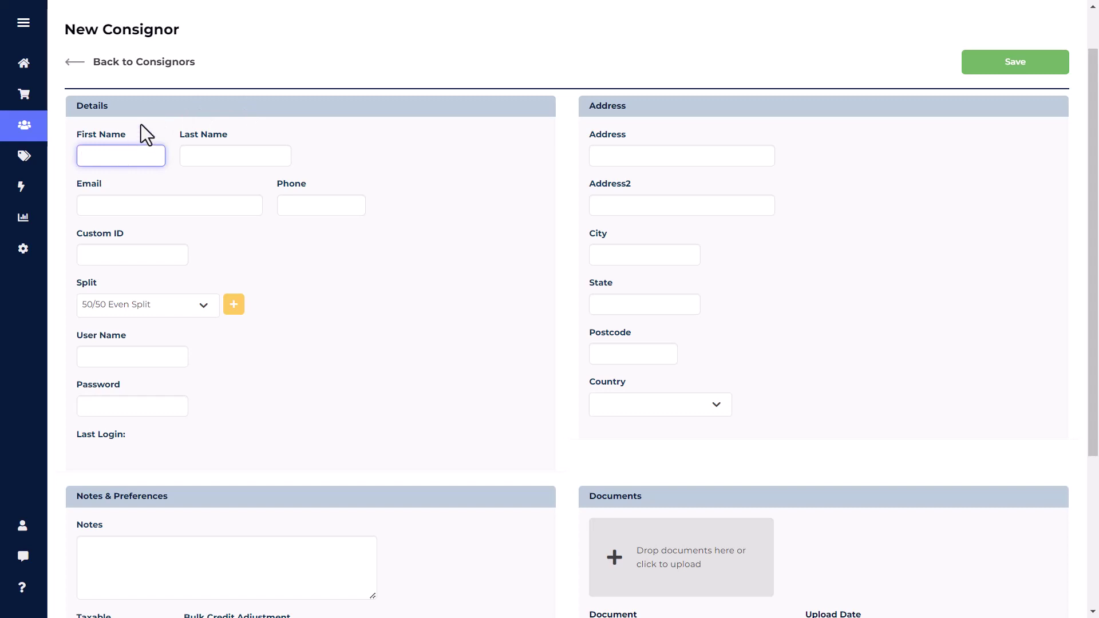
{"action": "type", "text": "Ellen"}
{"action": "key", "text": "Tab"}
{"action": "type", "text": "Ripley"}
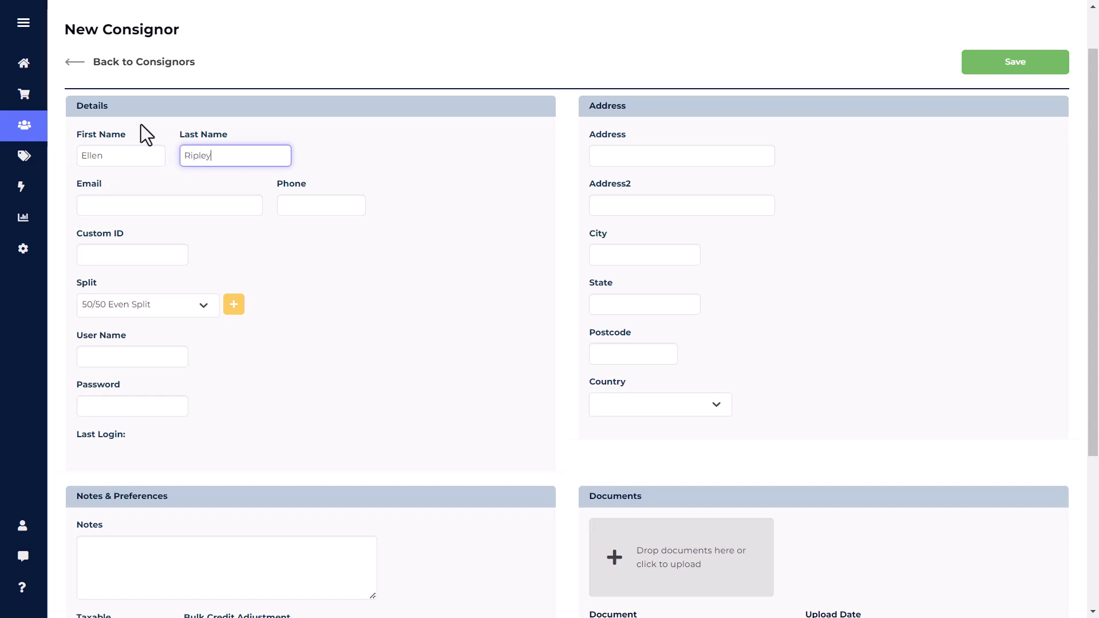
{"action": "key", "text": "Tab"}
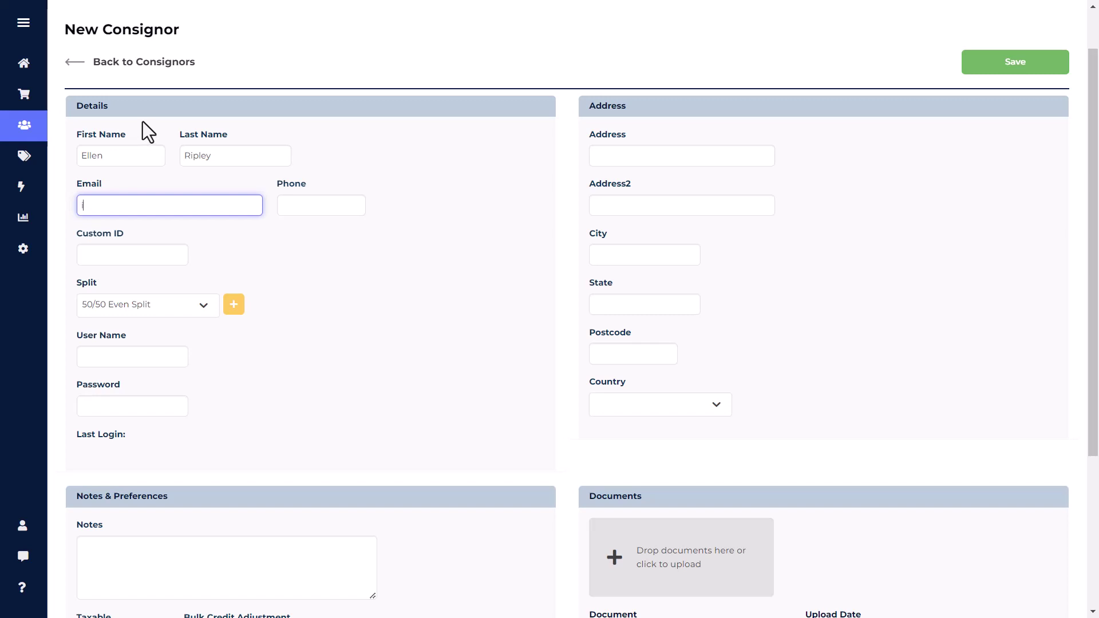
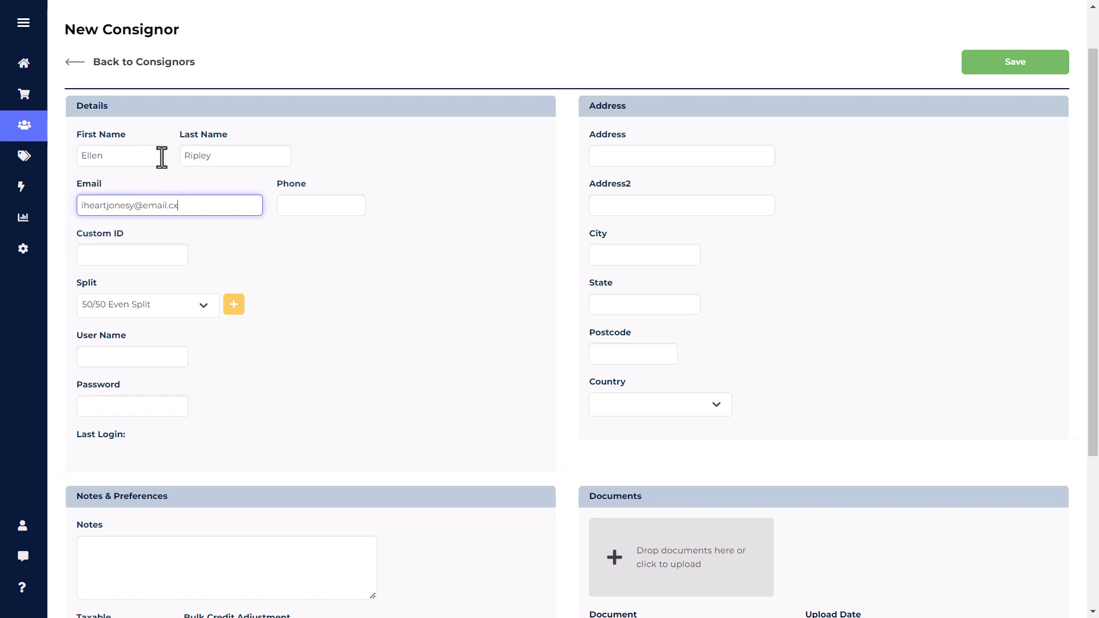
{"action": "left_click", "coordinate": [310, 207]}
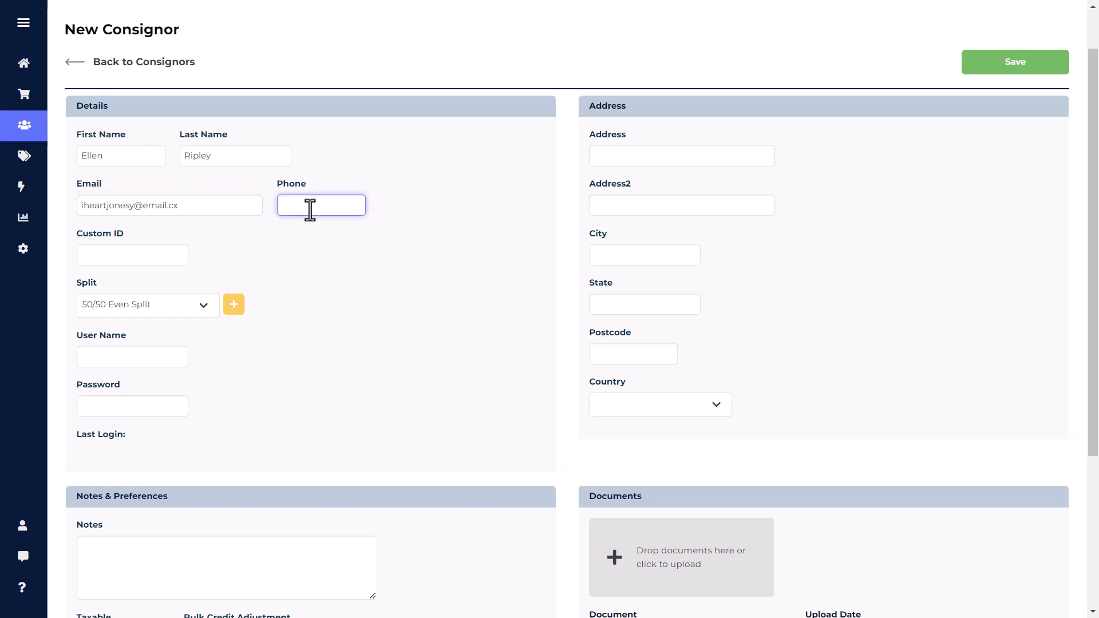
{"action": "type", "text": "205-555-1212"}
Open the Split dropdown to view the available commission split options.
{"action": "left_click", "coordinate": [142, 253]}
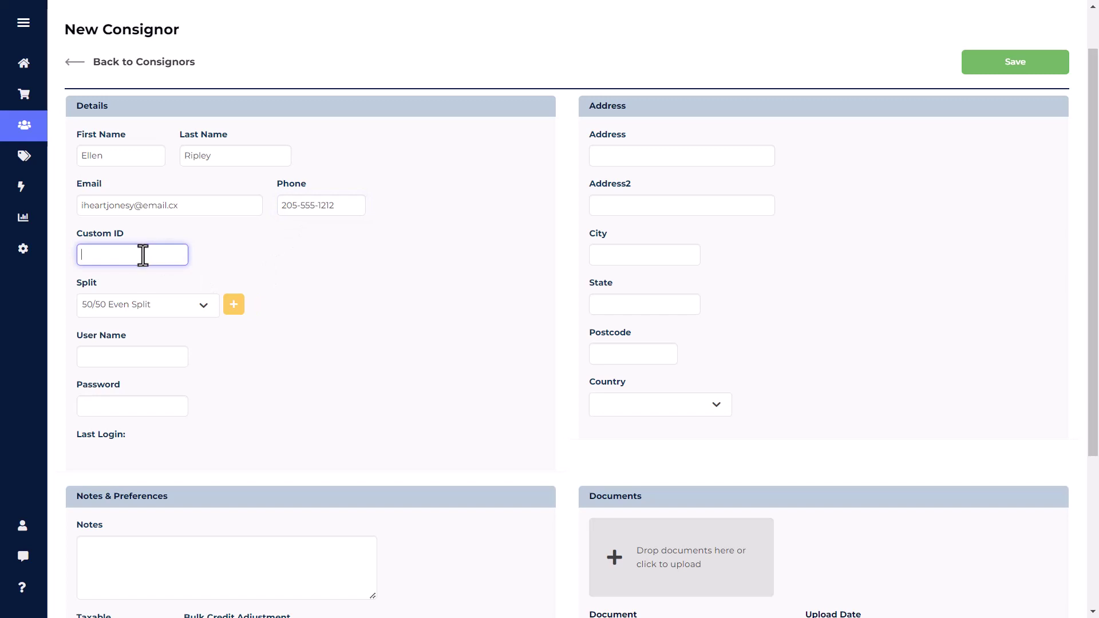
{"action": "left_click_drag", "start_coordinate": [108, 282], "coordinate": [85, 286]}
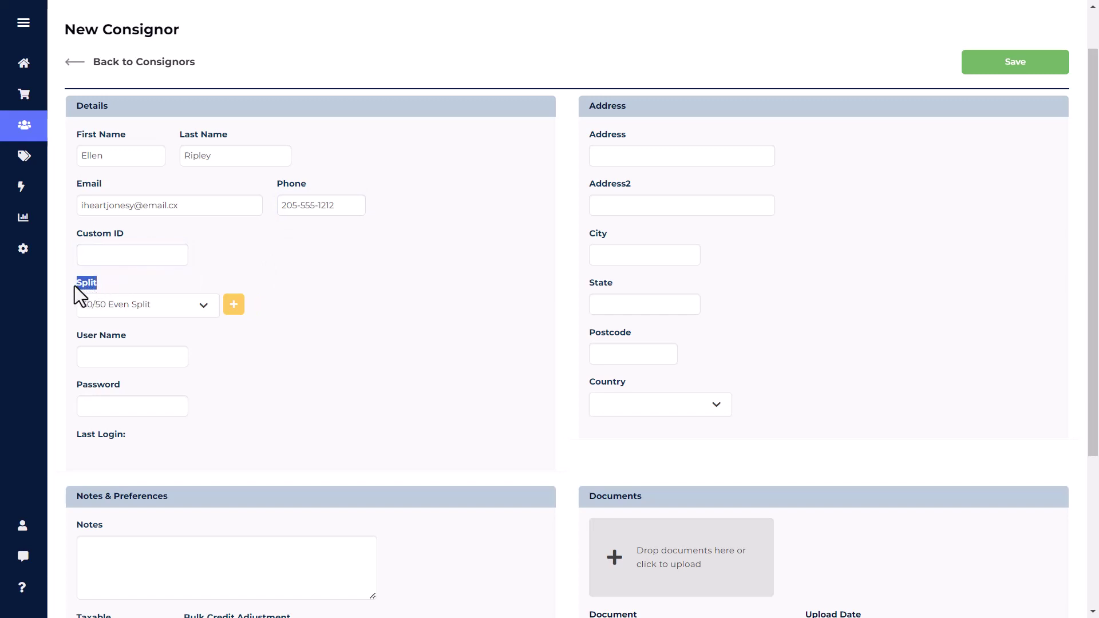
{"action": "left_click", "coordinate": [123, 284]}
{"action": "left_click", "coordinate": [203, 308]}
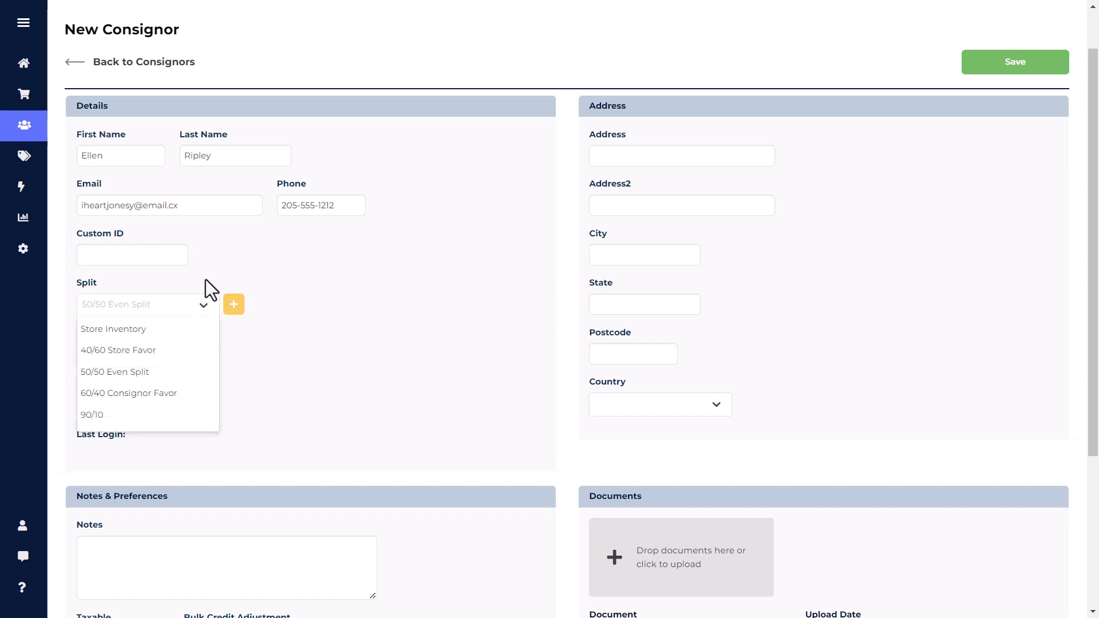
Create a split named 30/70 with store 30% and consignor 70%, then reselect 50/50 Even Split.
{"action": "left_click", "coordinate": [206, 275]}
{"action": "left_click", "coordinate": [234, 308]}
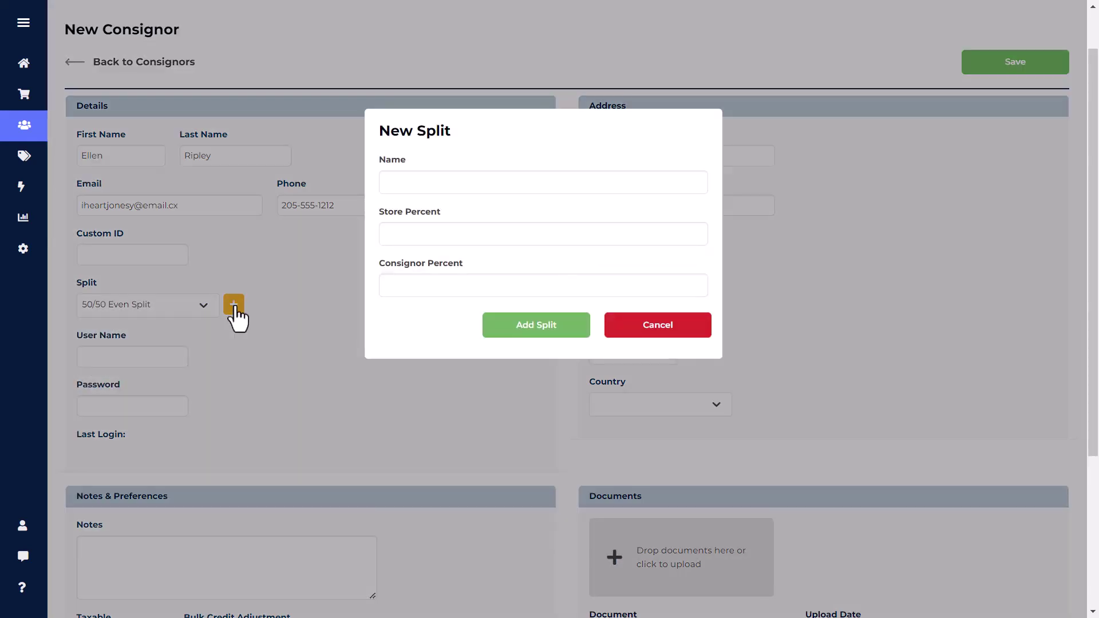
{"action": "left_click", "coordinate": [443, 182]}
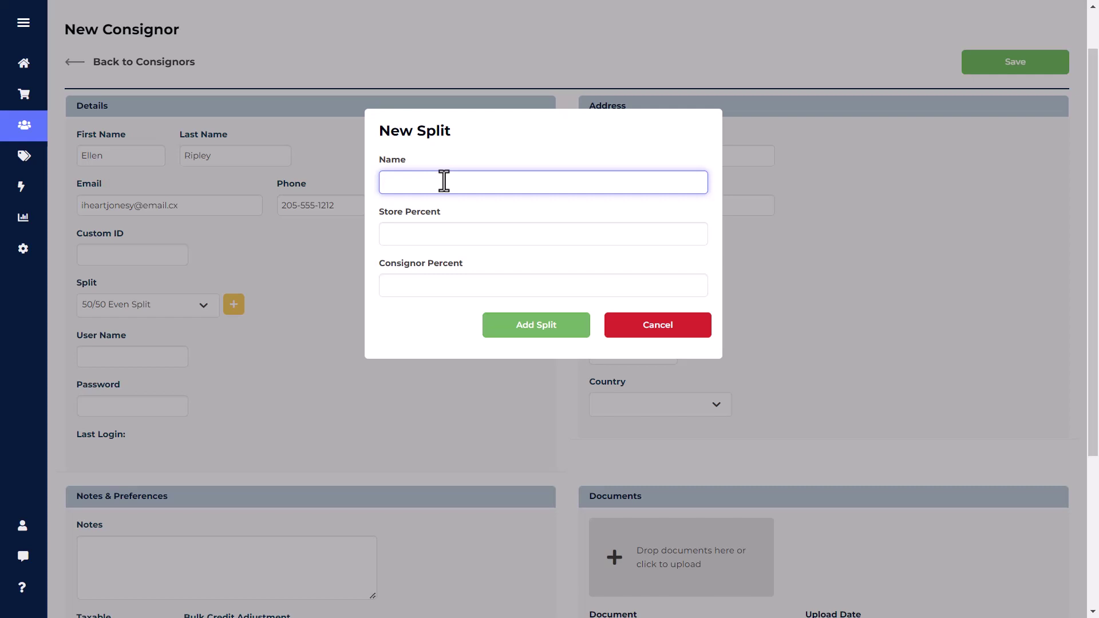
{"action": "type", "text": "30/70"}
{"action": "key", "text": "Tab"}
{"action": "type", "text": "30"}
{"action": "key", "text": "Tab"}
{"action": "type", "text": "70"}
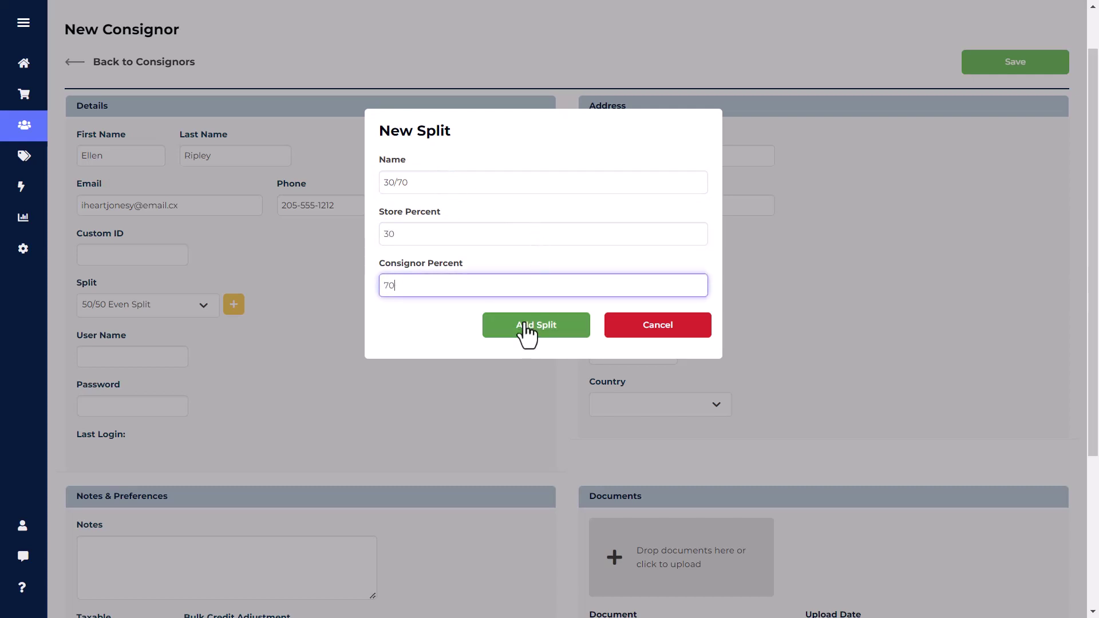
{"action": "left_click", "coordinate": [524, 325]}
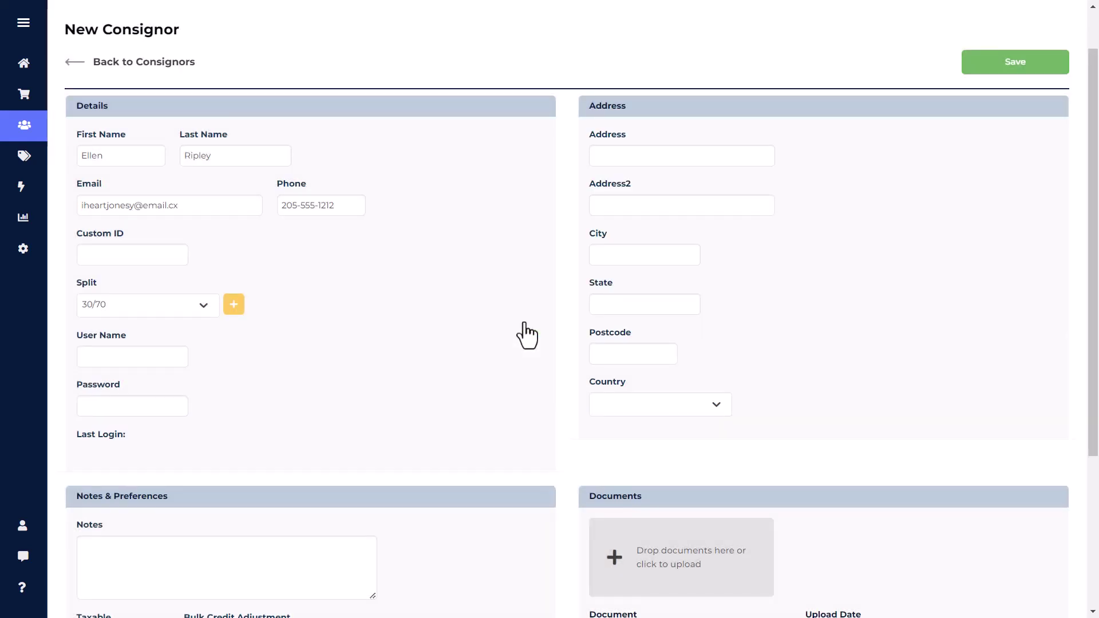
{"action": "left_click", "coordinate": [203, 314]}
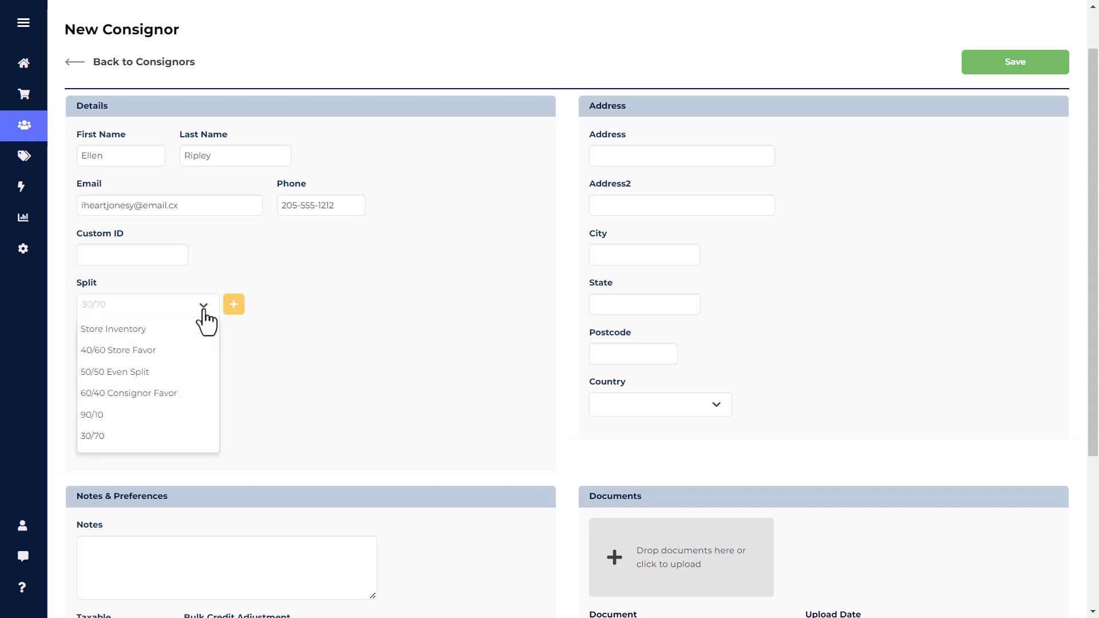
{"action": "left_click", "coordinate": [181, 373]}
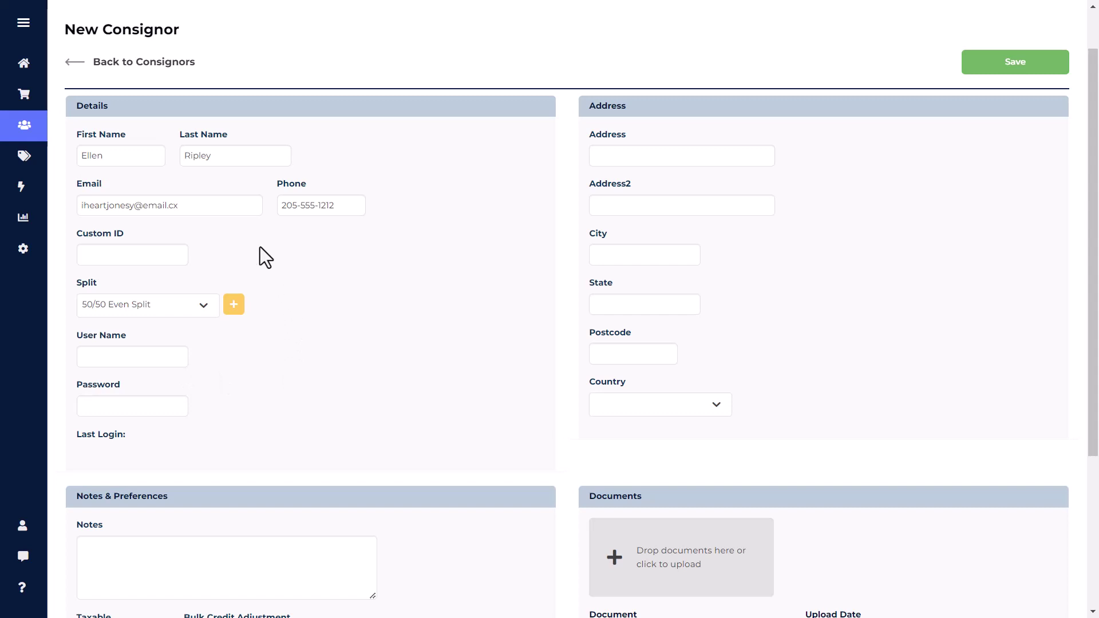
{"action": "mouse_move", "coordinate": [39, 257]}
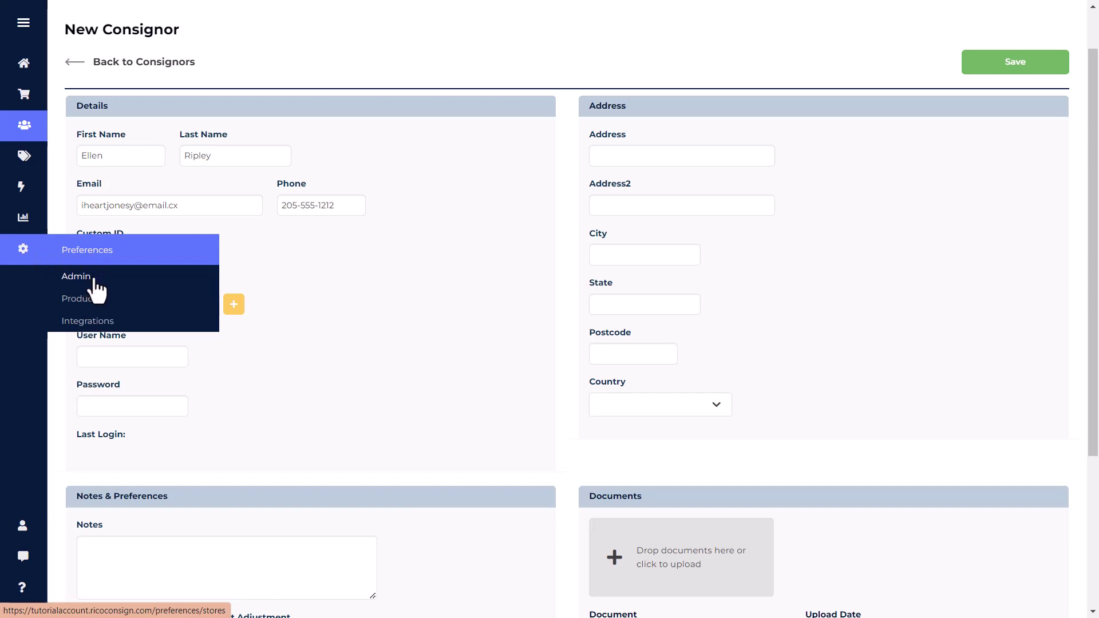
{"action": "left_click", "coordinate": [157, 356]}
{"action": "left_click", "coordinate": [152, 405]}
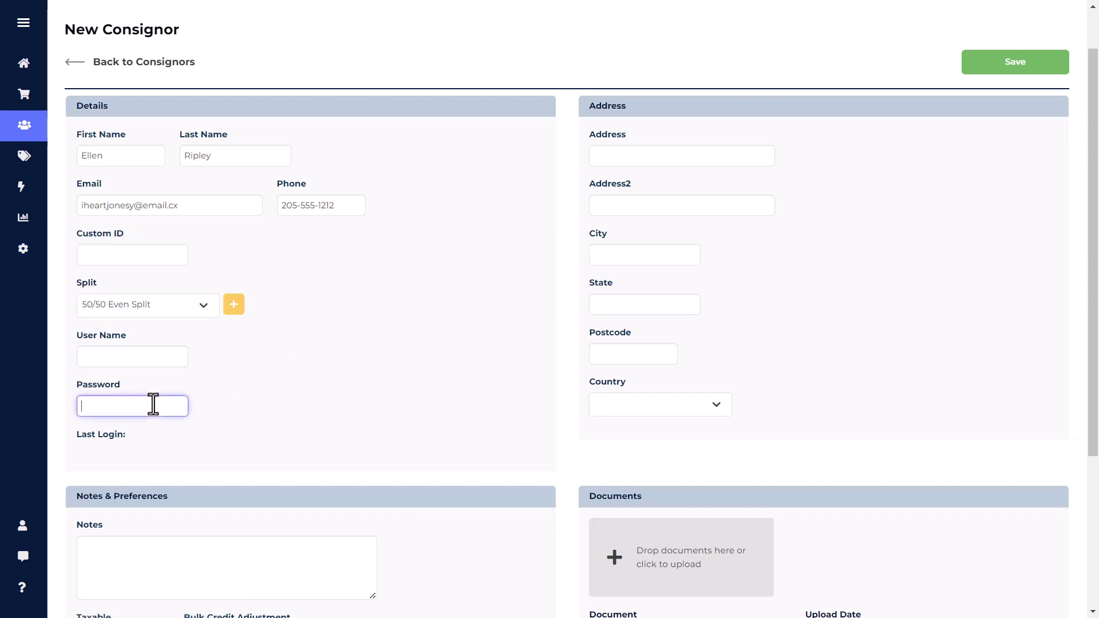
{"action": "left_click", "coordinate": [159, 357]}
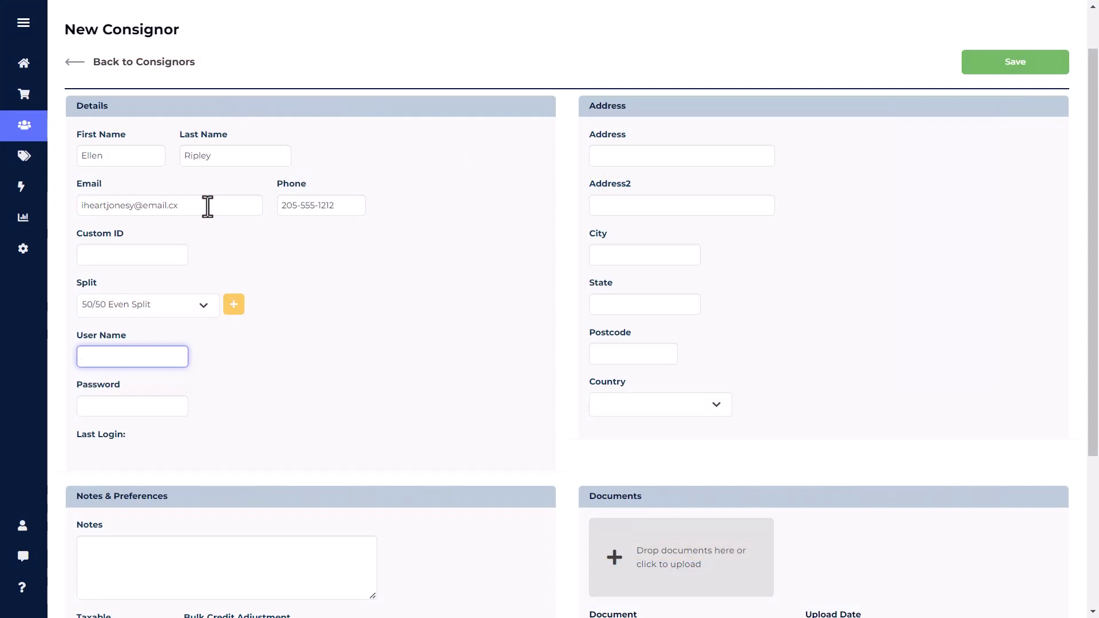
Copy the consignor's e-mail address into the login User Name field.
{"action": "left_click_drag", "start_coordinate": [208, 206], "coordinate": [74, 206]}
{"action": "key", "text": "ctrl+c"}
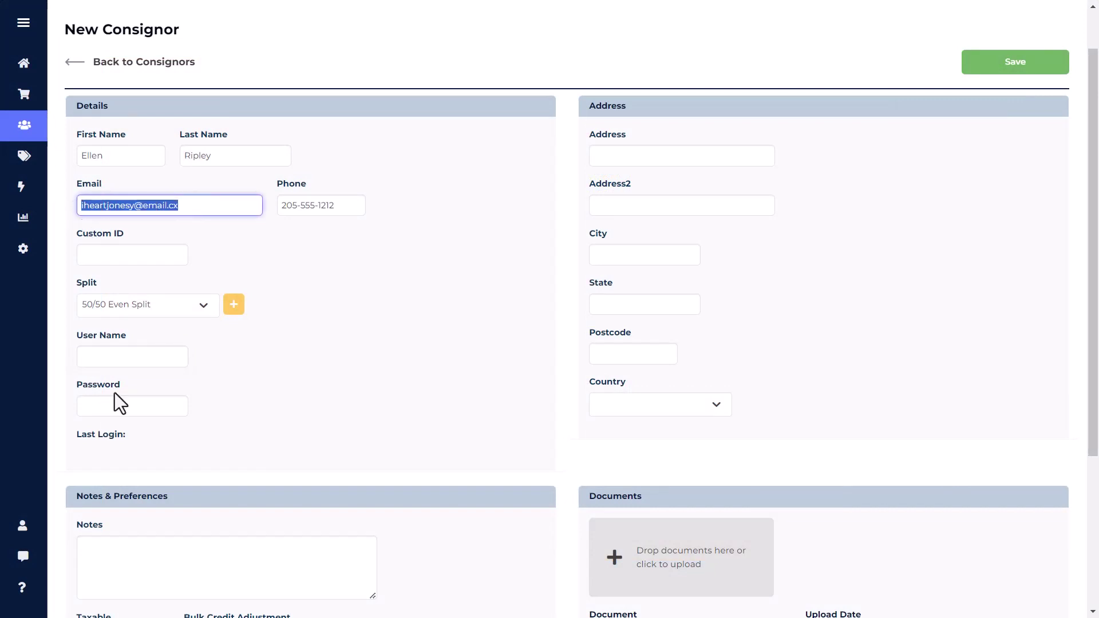
{"action": "left_click", "coordinate": [118, 357]}
{"action": "key", "text": "ctrl+v"}
{"action": "left_click", "coordinate": [263, 385]}
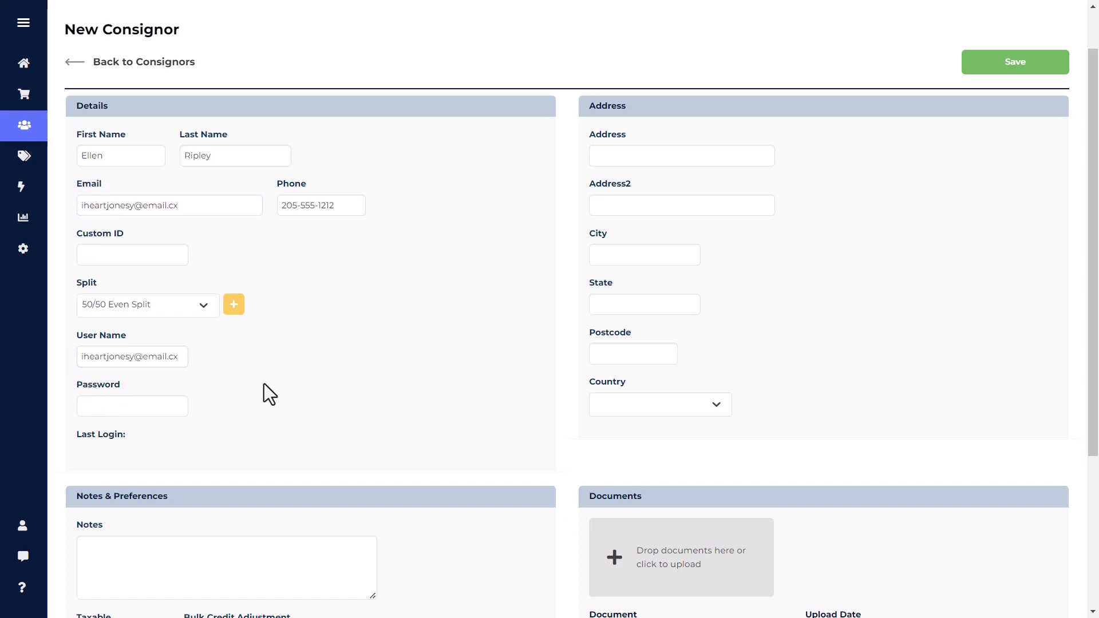
Enter a login password for the consignor.
{"action": "left_click", "coordinate": [118, 409]}
{"action": "type", "text": "password"}
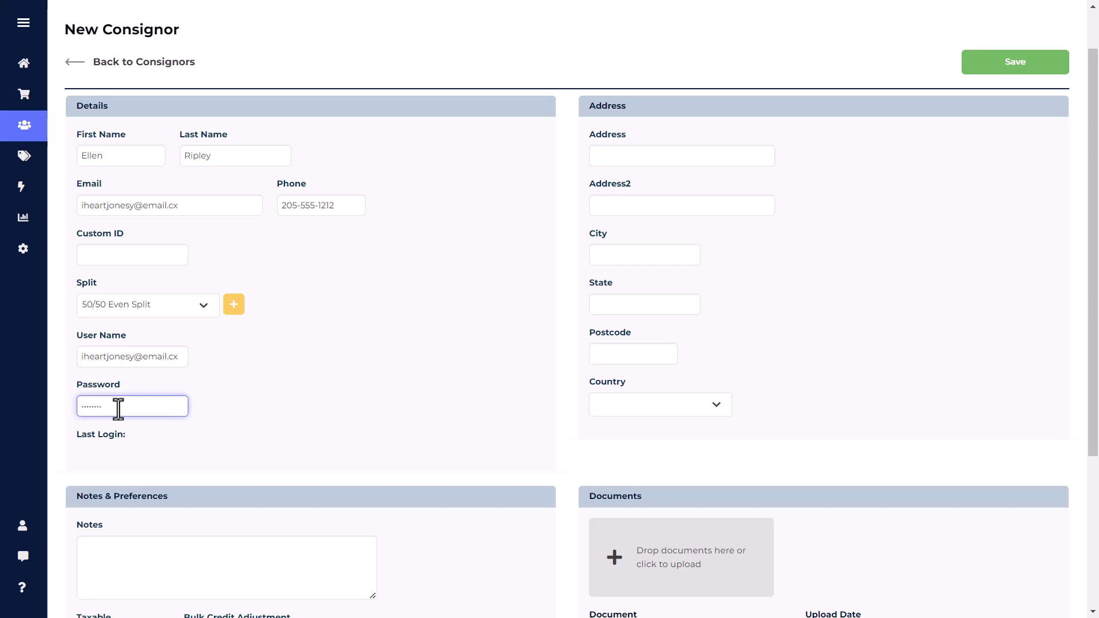
{"action": "left_click", "coordinate": [324, 383]}
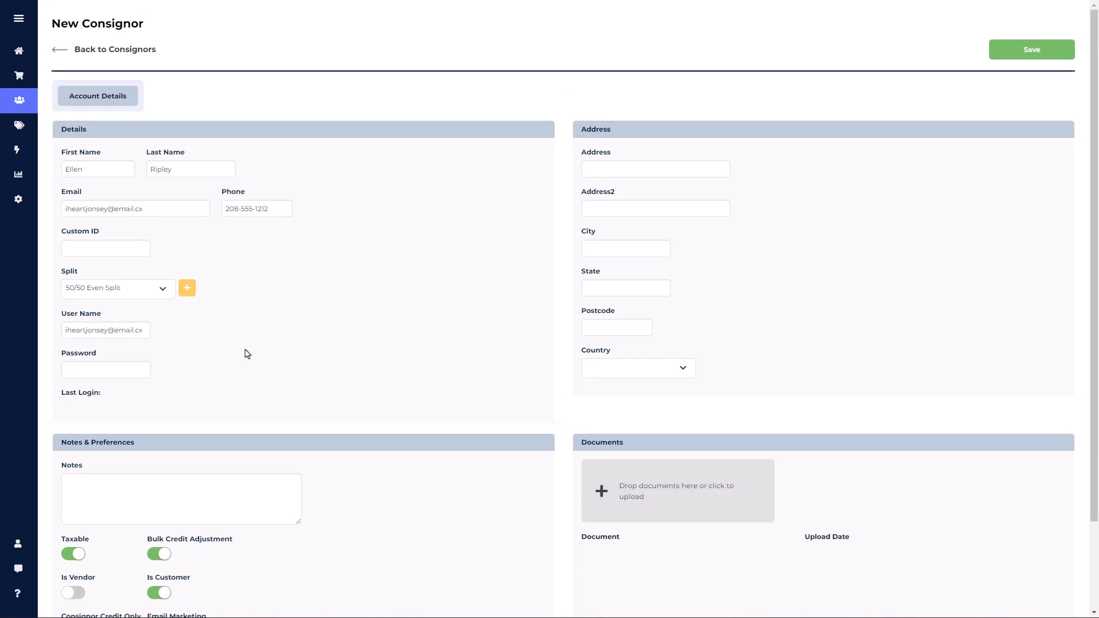
Save the consignor record and send them a password reset e-mail.
{"action": "left_click", "coordinate": [145, 331]}
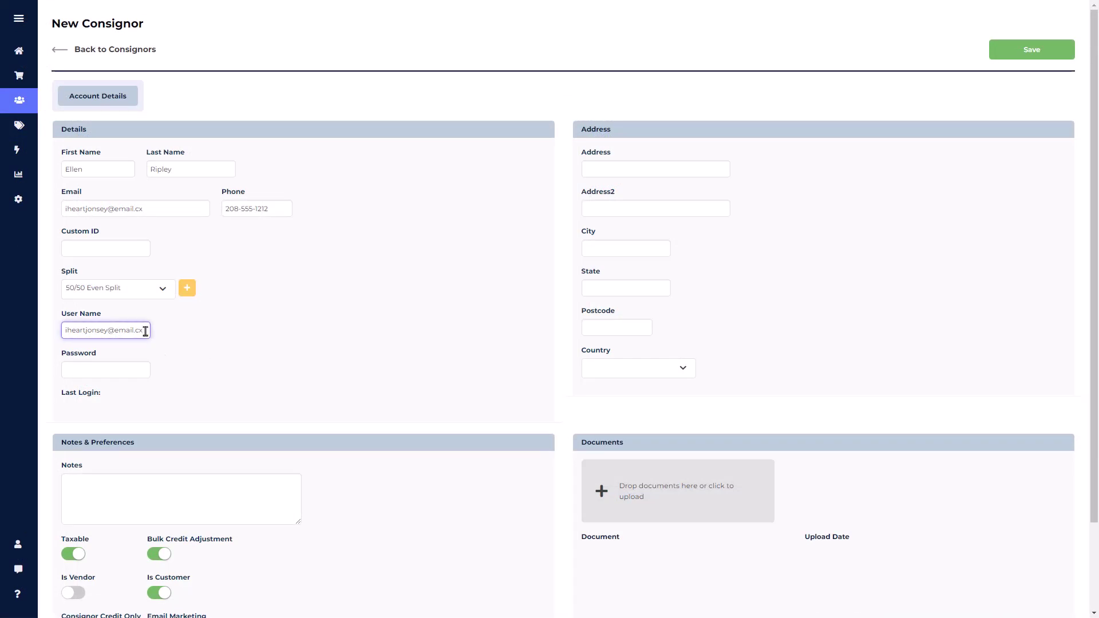
{"action": "left_click", "coordinate": [1038, 57]}
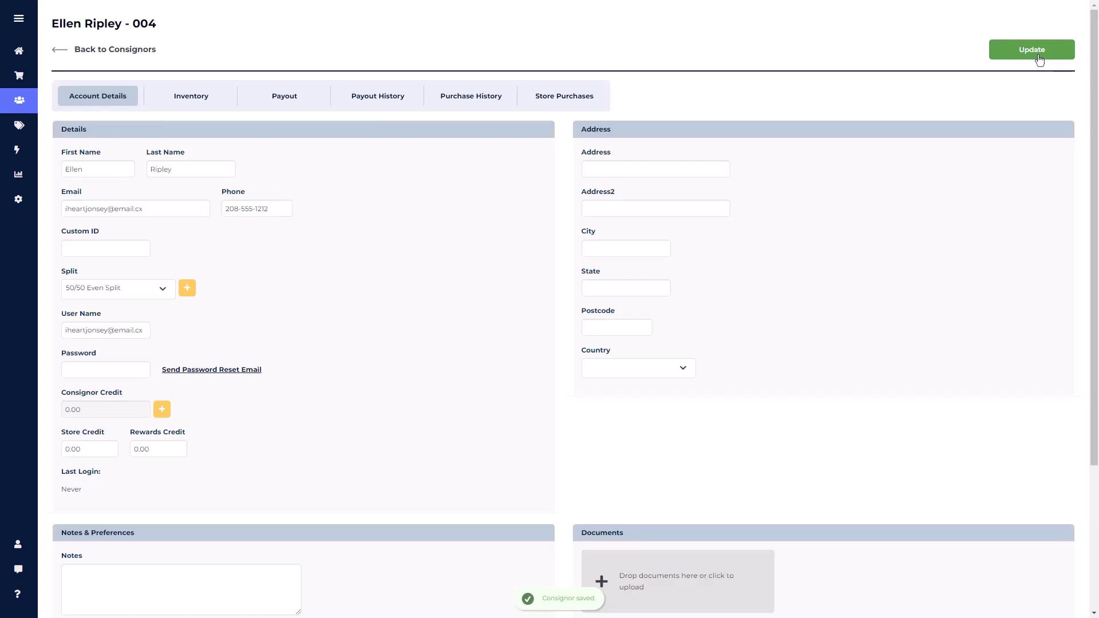
{"action": "left_click", "coordinate": [198, 373]}
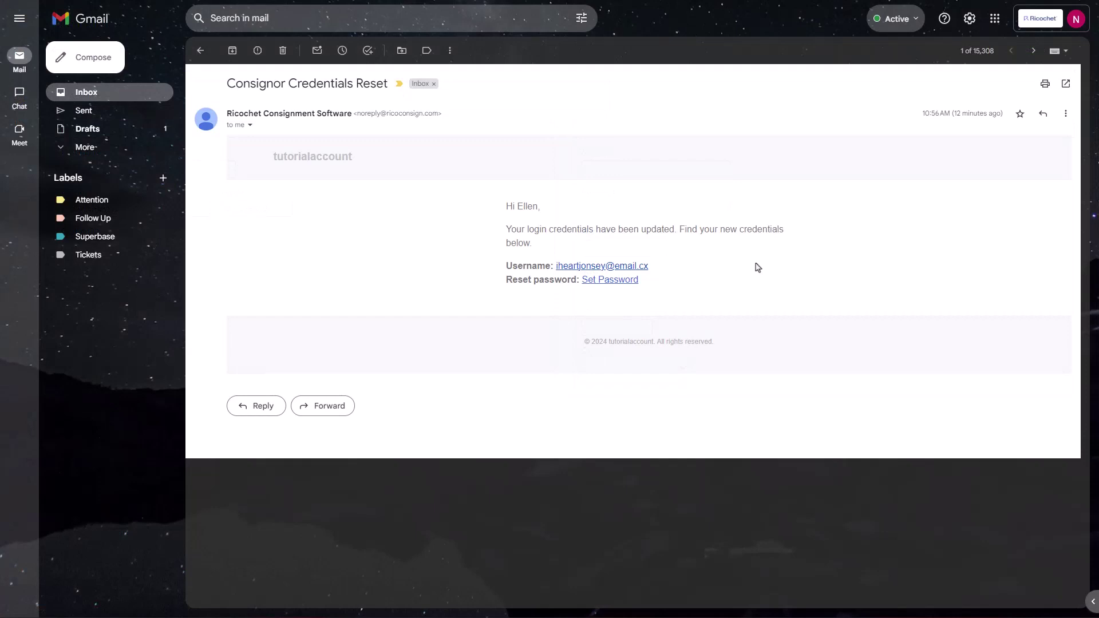
Follow the e-mail's Set Password link and fill in the e-mail and a new password.
{"action": "left_click", "coordinate": [611, 280]}
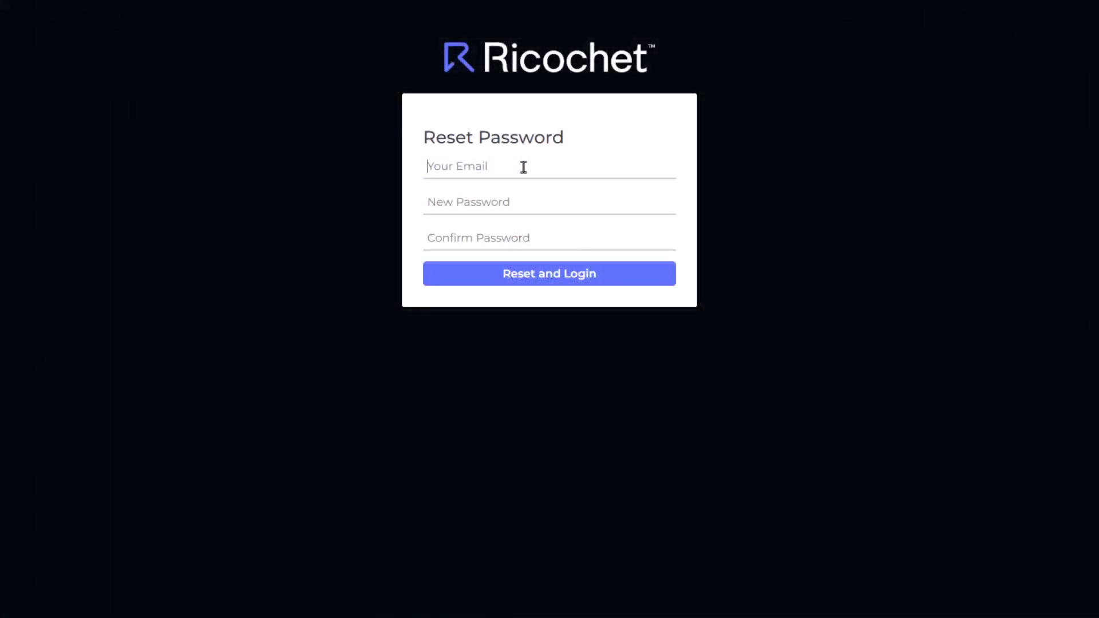
{"action": "key", "text": "ctrl+v"}
{"action": "left_click", "coordinate": [522, 203]}
{"action": "type", "text": "••••••"}
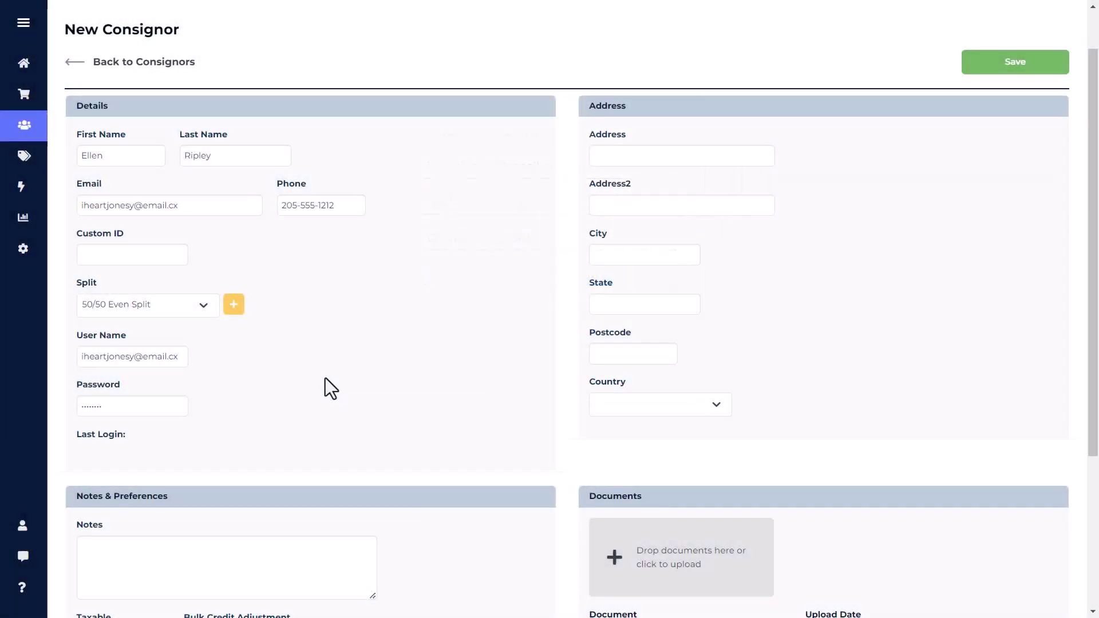
{"action": "left_click", "coordinate": [617, 157]}
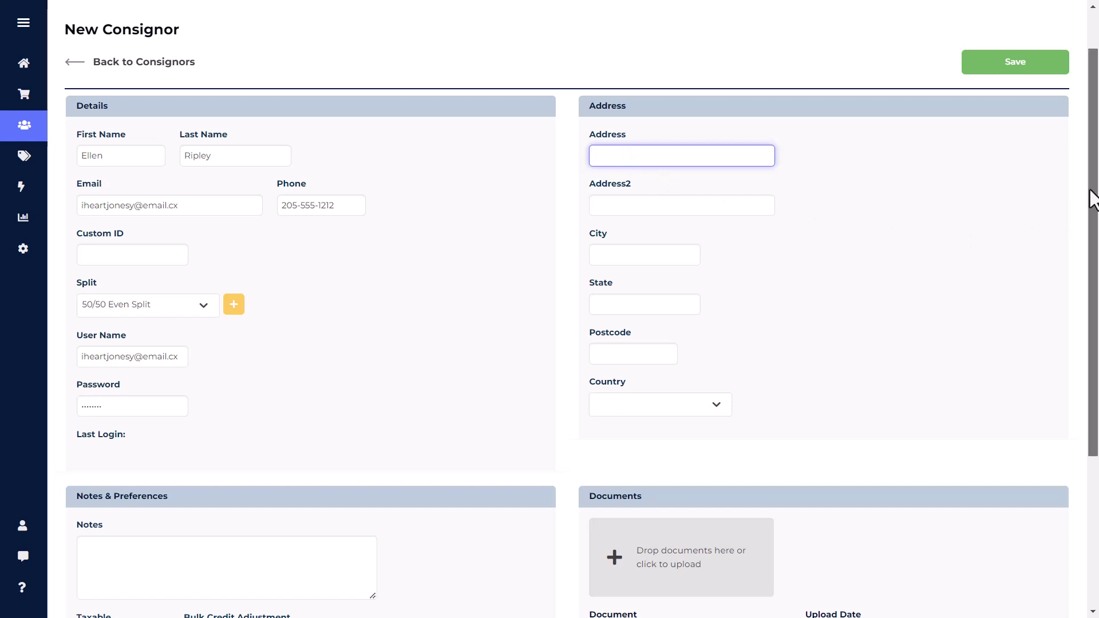
Scroll to the Notes & Preferences section and highlight the Is Vendor label.
{"action": "left_click_drag", "start_coordinate": [1090, 204], "coordinate": [1092, 424]}
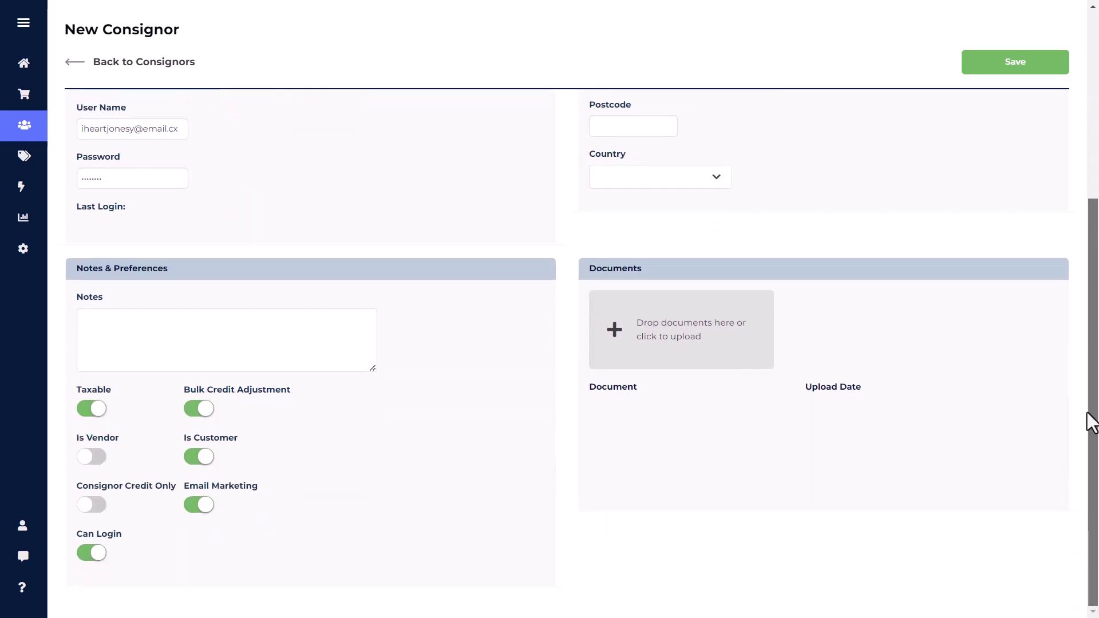
{"action": "left_click", "coordinate": [251, 320]}
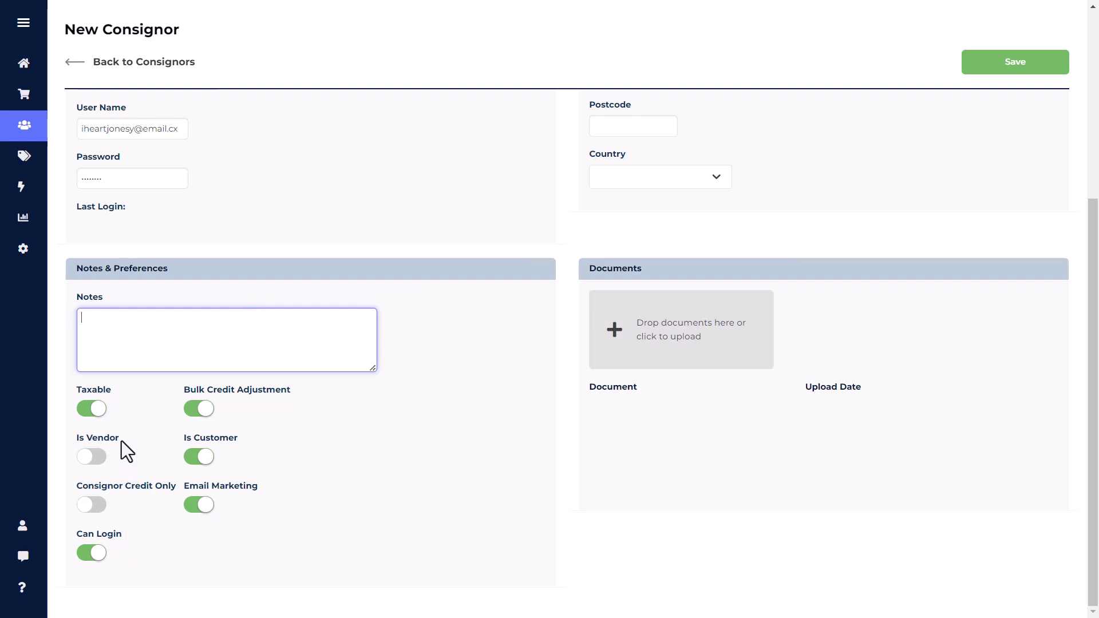
{"action": "left_click_drag", "start_coordinate": [122, 440], "coordinate": [75, 444]}
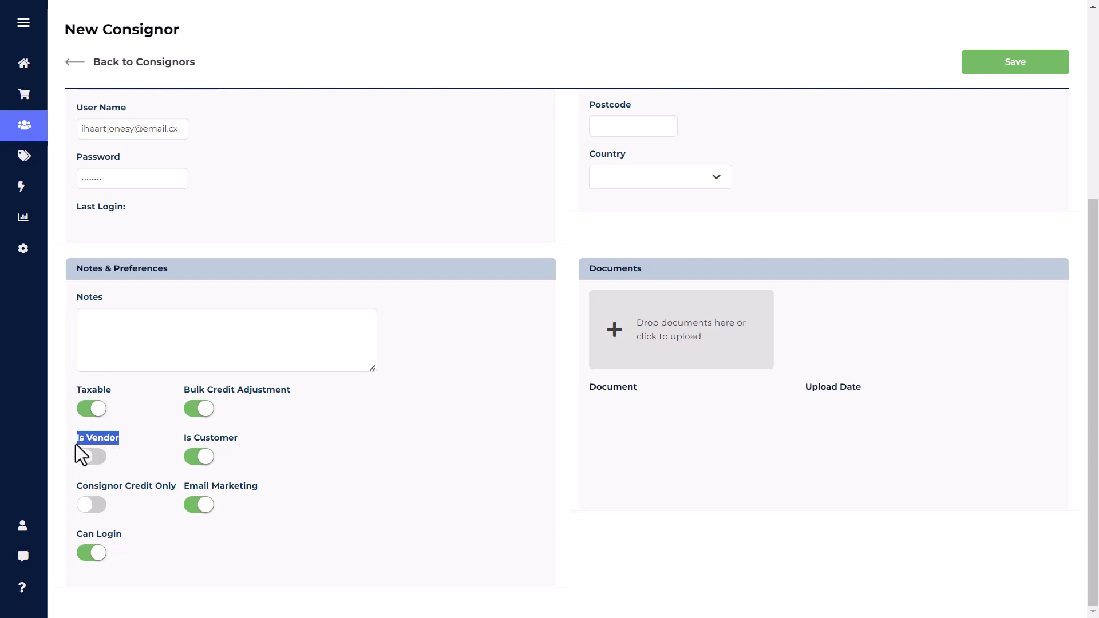
Switch on Is Vendor and confirm granting the consignor the vendor role.
{"action": "left_click", "coordinate": [124, 441]}
{"action": "left_click", "coordinate": [99, 458]}
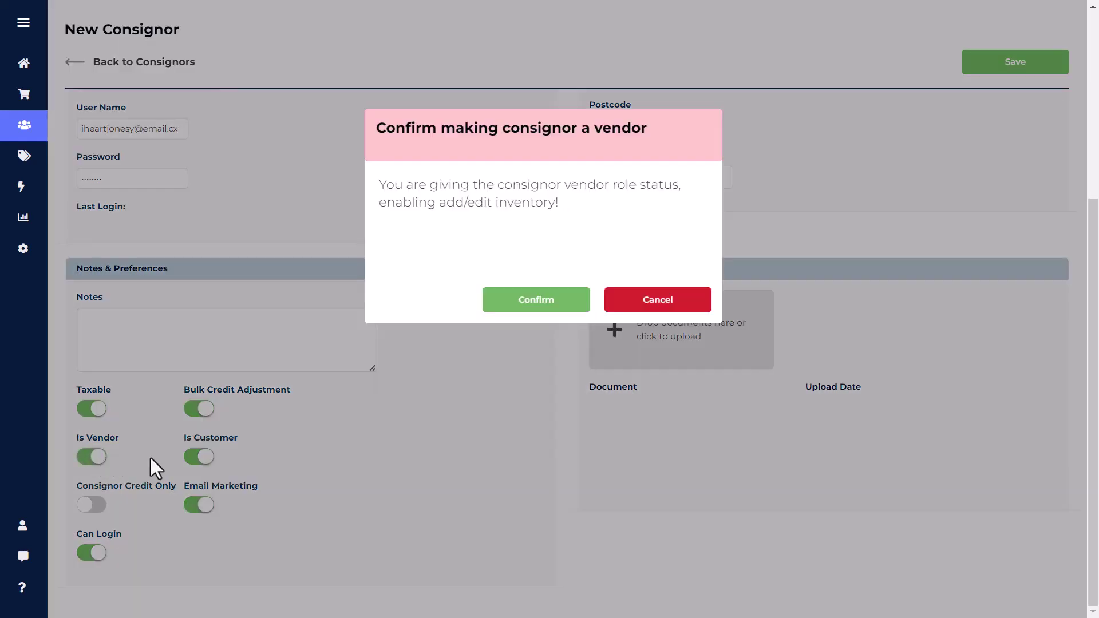
{"action": "left_click", "coordinate": [495, 303]}
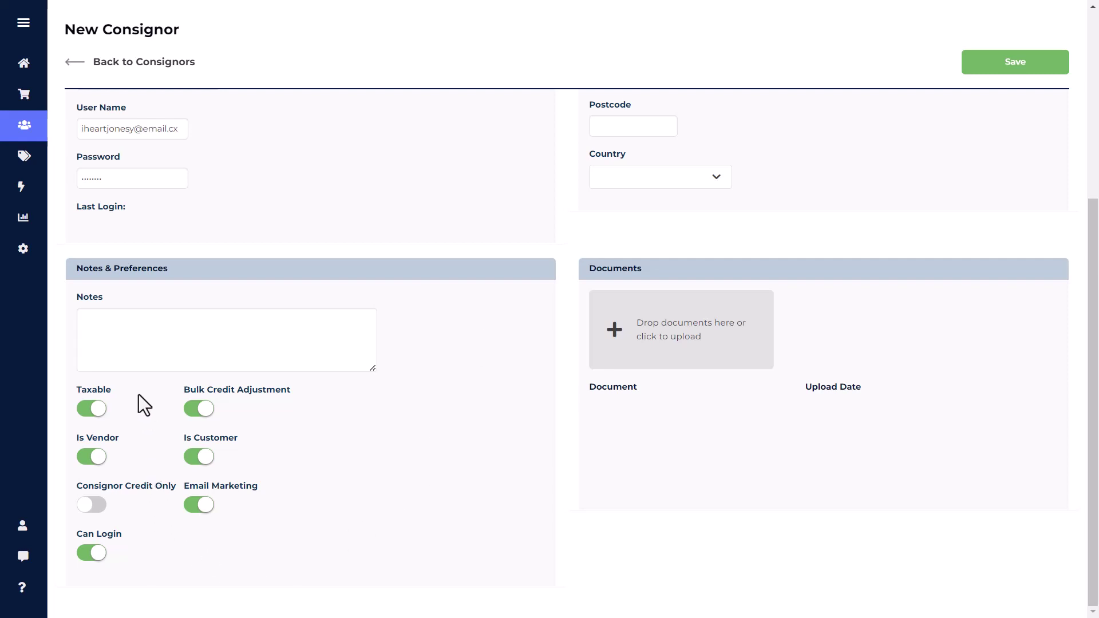
{"action": "left_click", "coordinate": [91, 414]}
{"action": "left_click", "coordinate": [90, 411]}
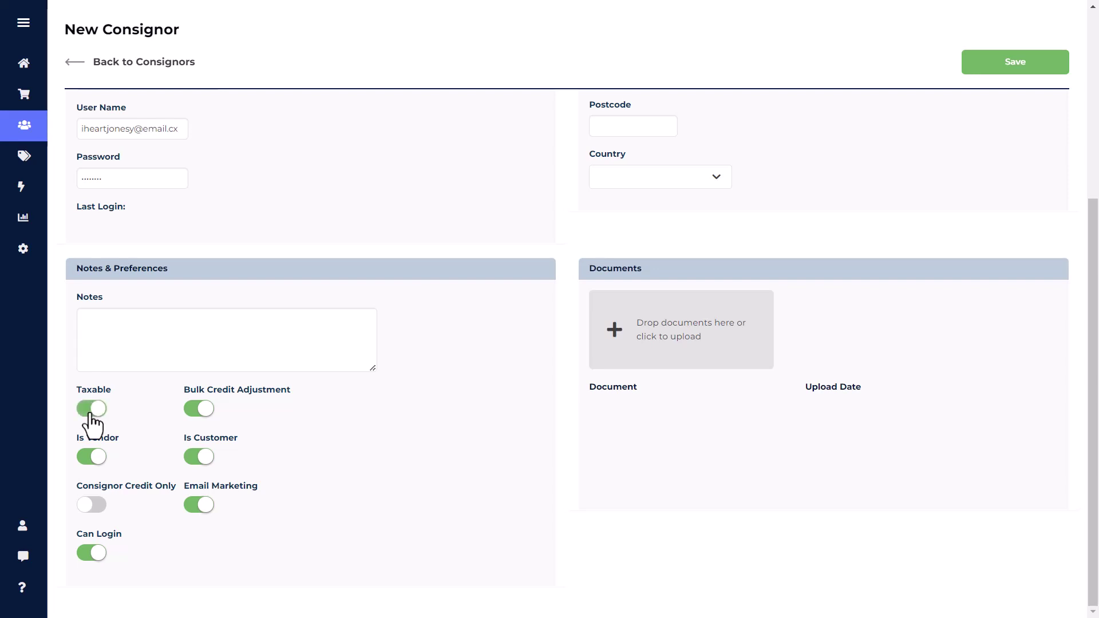
{"action": "left_click", "coordinate": [197, 424]}
{"action": "left_click", "coordinate": [201, 426]}
{"action": "left_click", "coordinate": [198, 458]}
{"action": "left_click", "coordinate": [197, 470]}
{"action": "left_click", "coordinate": [97, 514]}
{"action": "left_click", "coordinate": [98, 513]}
{"action": "left_click", "coordinate": [196, 513]}
{"action": "left_click", "coordinate": [197, 514]}
{"action": "left_click", "coordinate": [86, 558]}
{"action": "left_click", "coordinate": [86, 559]}
Upload the 'consignor contract' file to Documents, which fails with 'Consignor does not exist'.
{"action": "left_click", "coordinate": [729, 355]}
{"action": "left_click", "coordinate": [152, 119]}
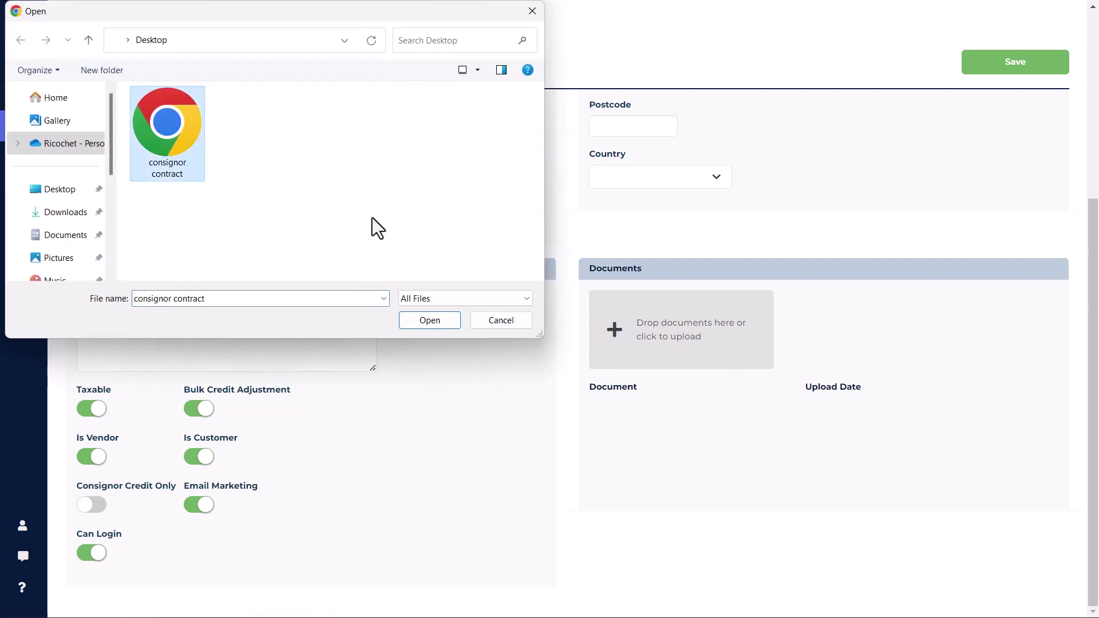
{"action": "left_click", "coordinate": [437, 326]}
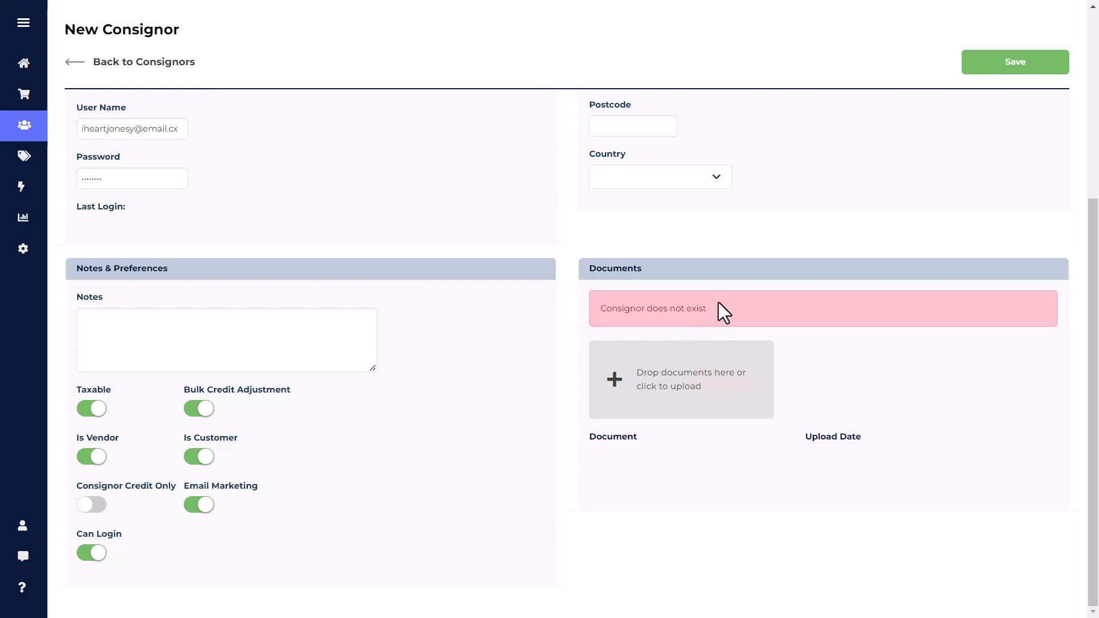
{"action": "left_click_drag", "start_coordinate": [618, 325], "coordinate": [599, 323]}
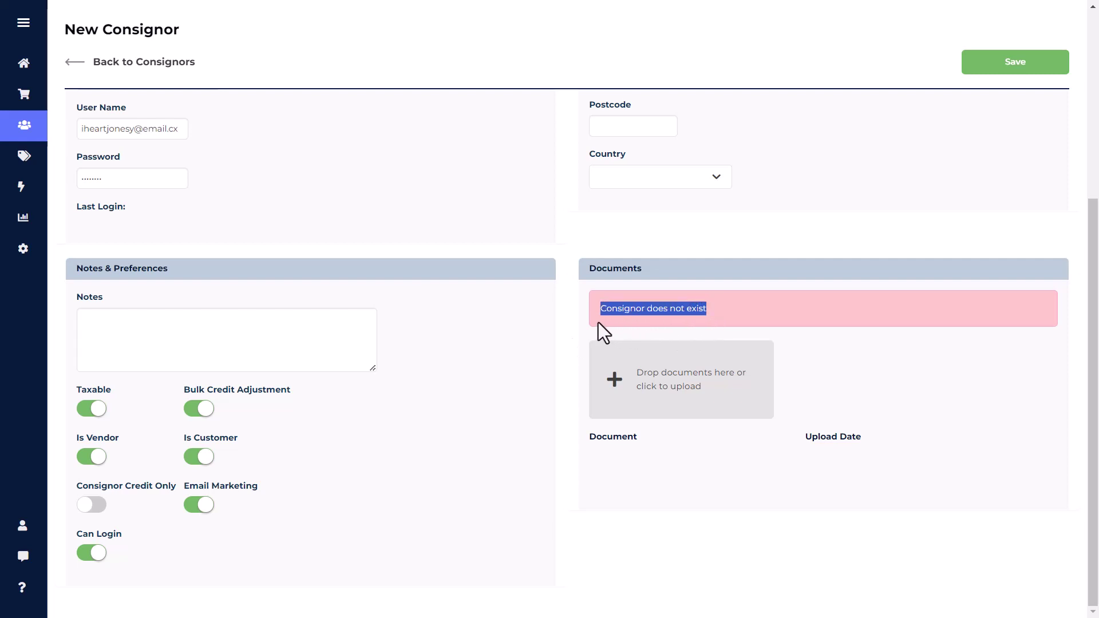
{"action": "left_click", "coordinate": [598, 324]}
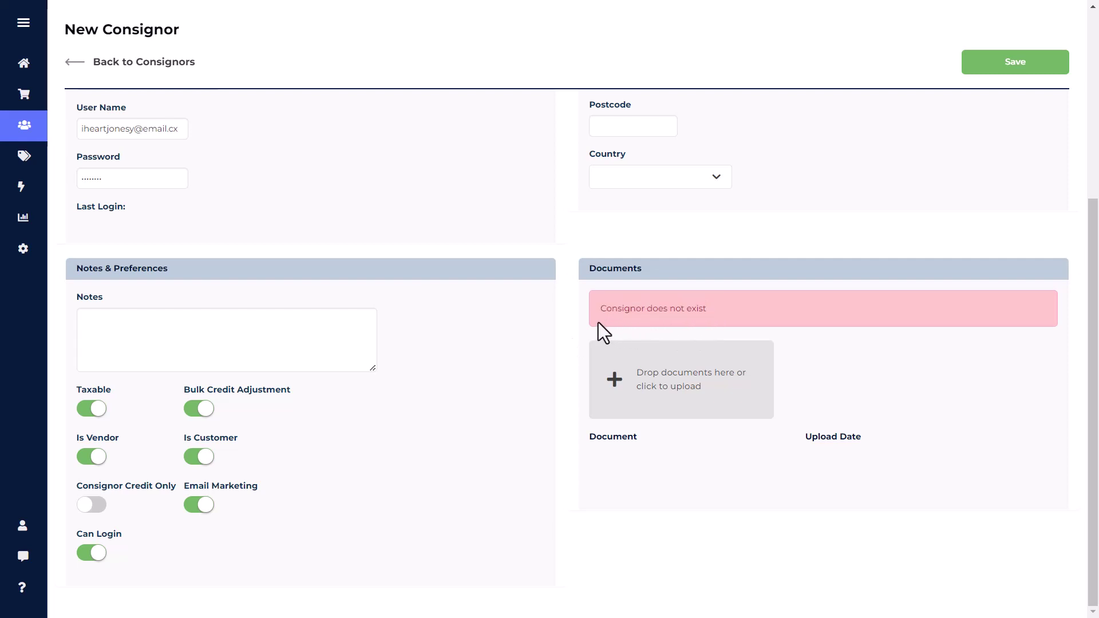
Save the new consignor record and confirm it was assigned ID 002.
{"action": "left_click", "coordinate": [988, 67]}
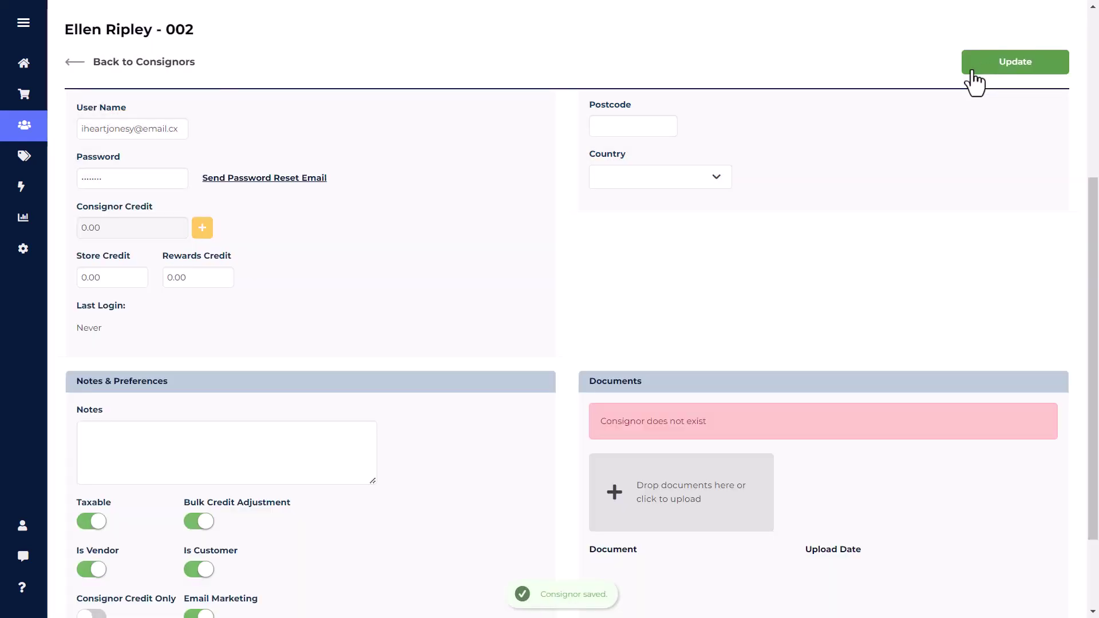
{"action": "scroll", "coordinate": [665, 365], "scroll_direction": "up", "scroll_amount": 5}
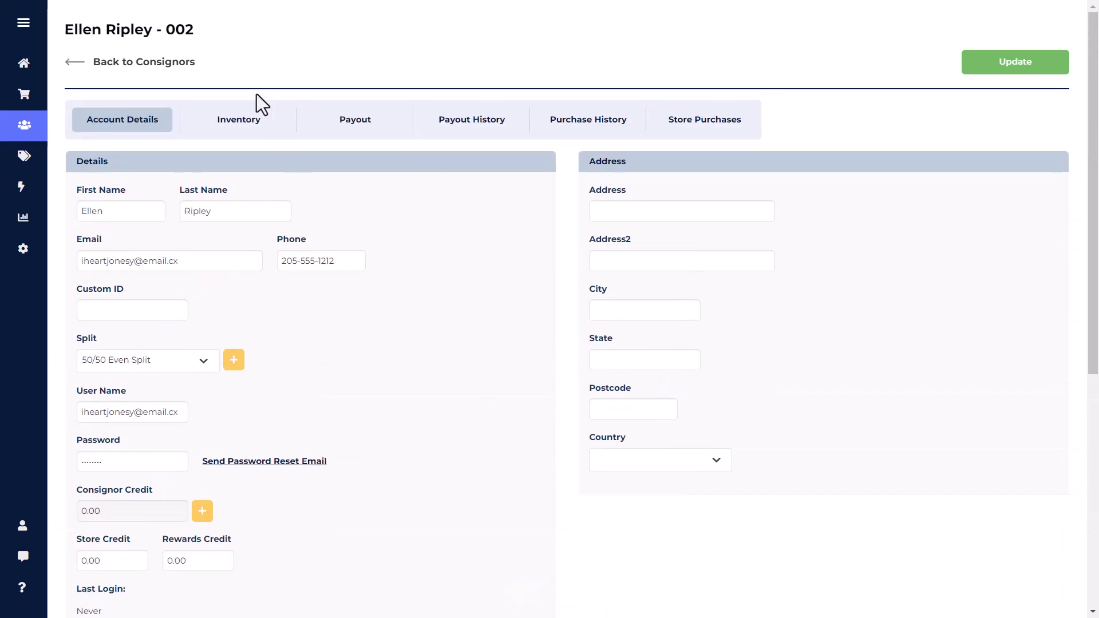
{"action": "left_click_drag", "start_coordinate": [176, 35], "coordinate": [164, 35]}
{"action": "left_click", "coordinate": [136, 66]}
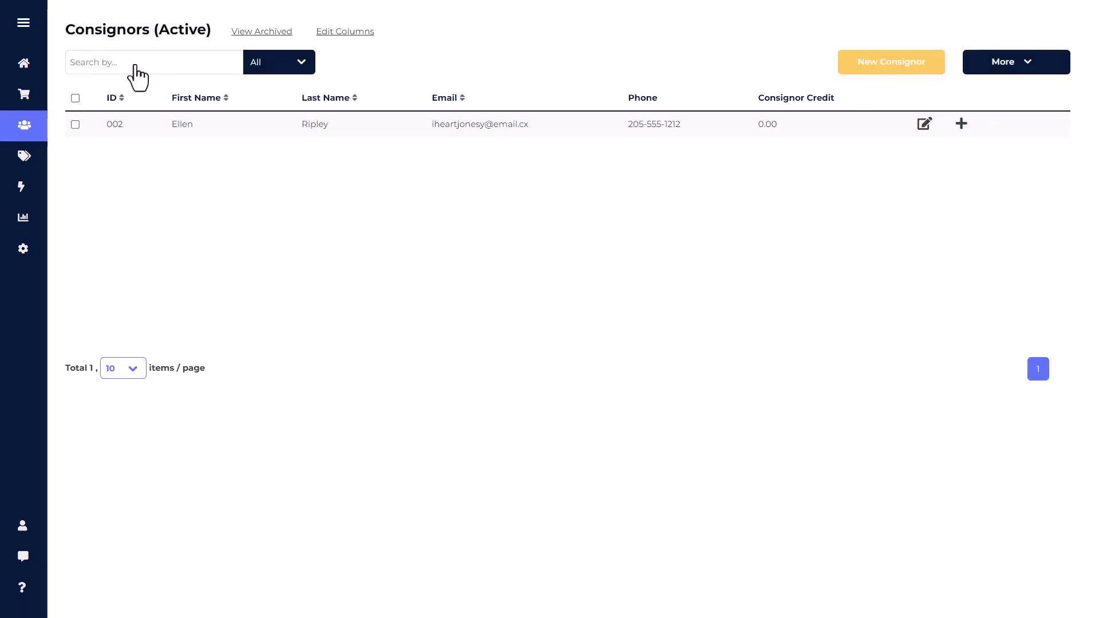